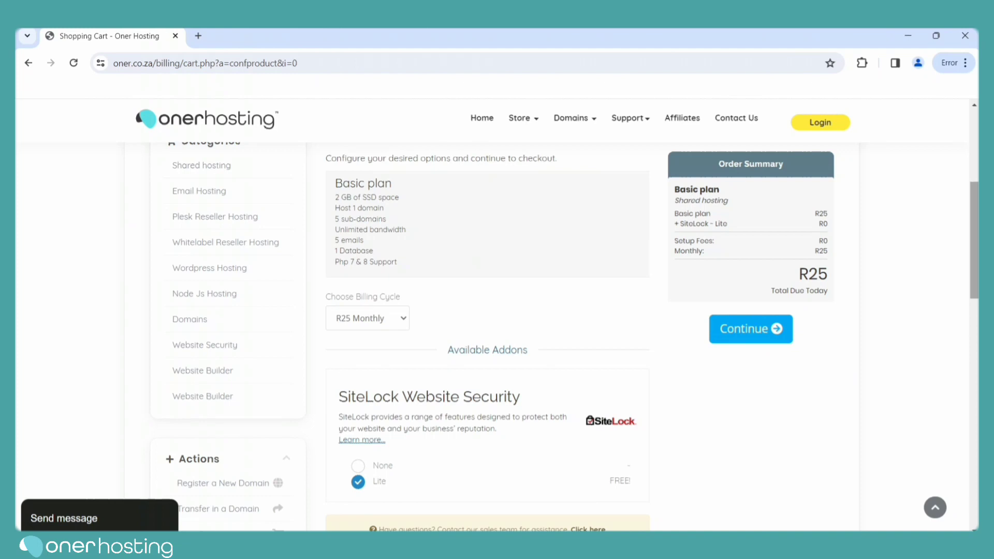
Move on from the plan options to the domain configuration page.
{"action": "scroll", "coordinate": [497, 337], "scroll_direction": "up", "scroll_amount": 3}
{"action": "scroll", "coordinate": [814, 341], "scroll_direction": "up", "scroll_amount": 3}
{"action": "left_click", "coordinate": [744, 400]}
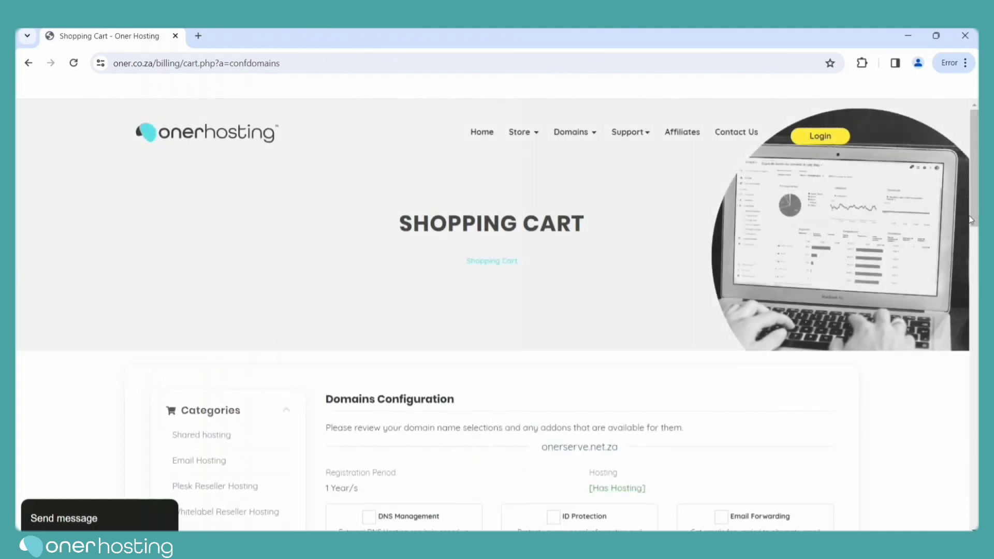
Add free DNS Management, ID Protection and Email Forwarding for onerserv.net.za, then continue.
{"action": "scroll", "coordinate": [971, 220], "scroll_direction": "down", "scroll_amount": 3}
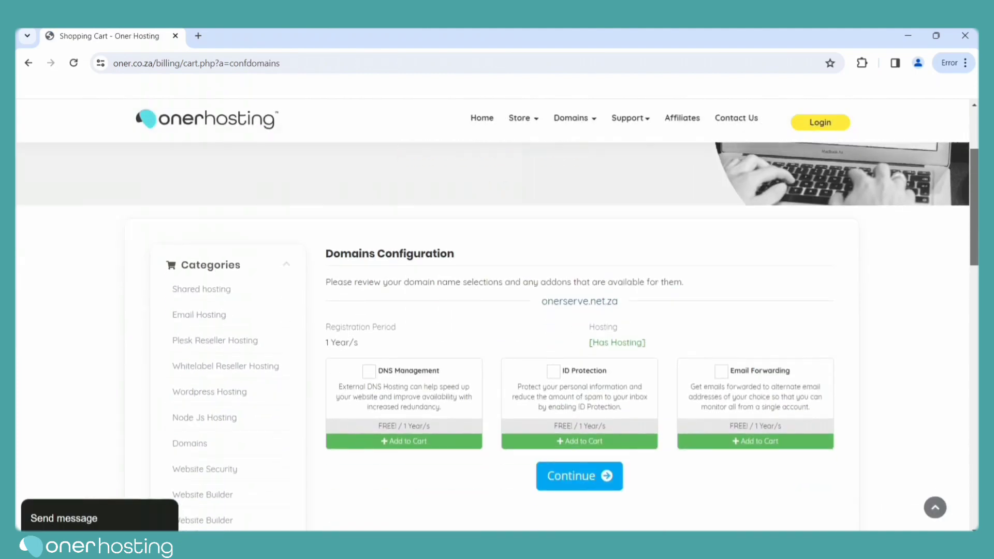
{"action": "left_click", "coordinate": [369, 371]}
{"action": "left_click", "coordinate": [553, 372]}
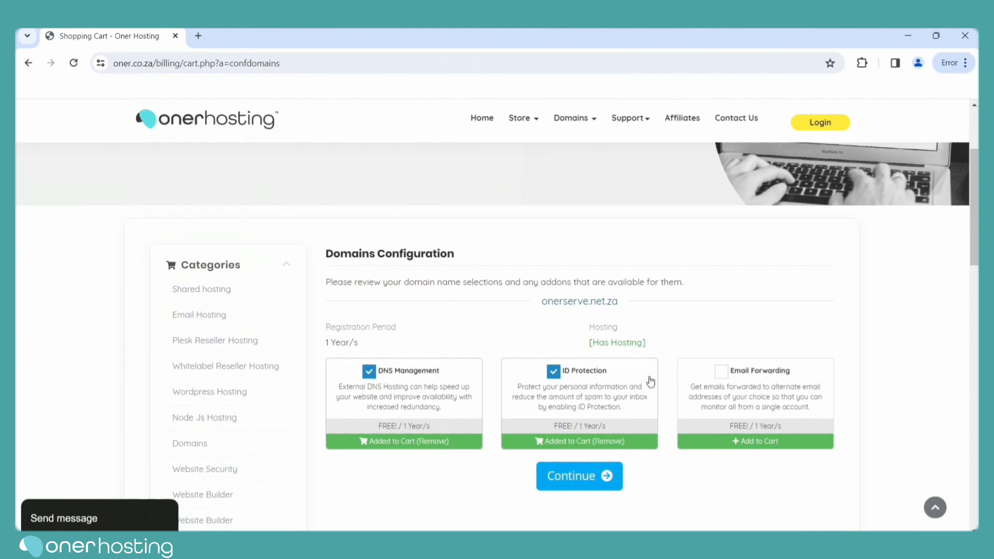
{"action": "left_click", "coordinate": [721, 372]}
{"action": "left_click", "coordinate": [581, 481]}
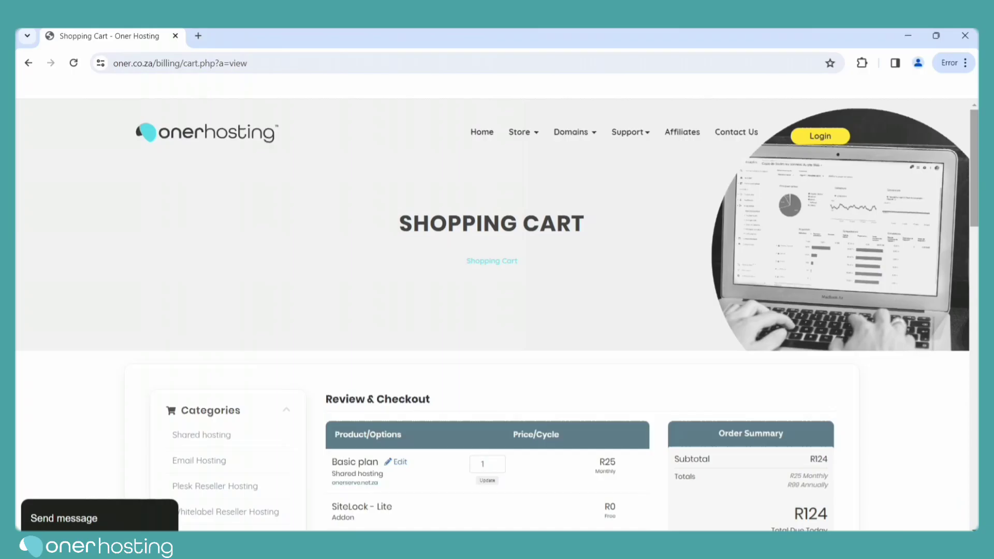
Review the R124 cart and proceed to the checkout form.
{"action": "left_click_drag", "start_coordinate": [974, 172], "coordinate": [960, 234]}
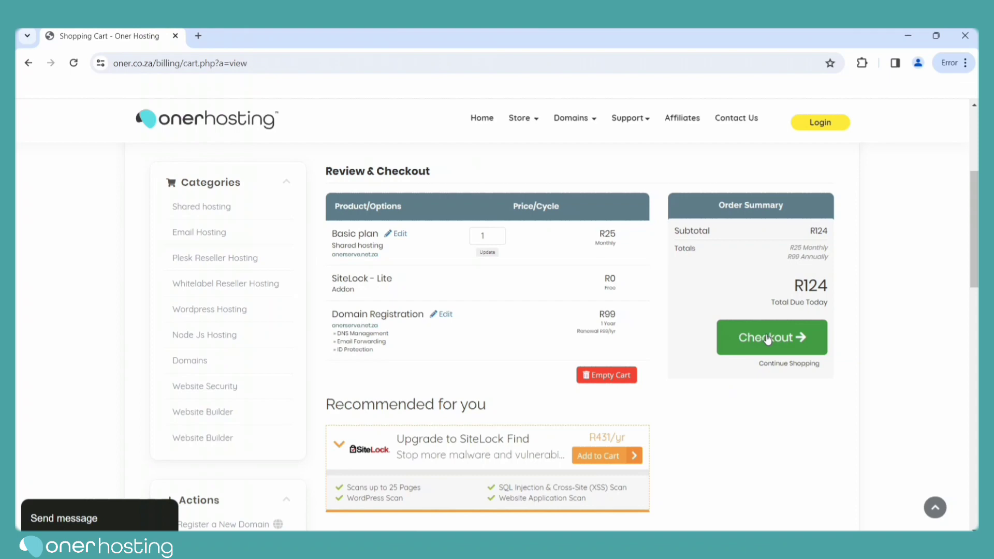
{"action": "left_click", "coordinate": [768, 340]}
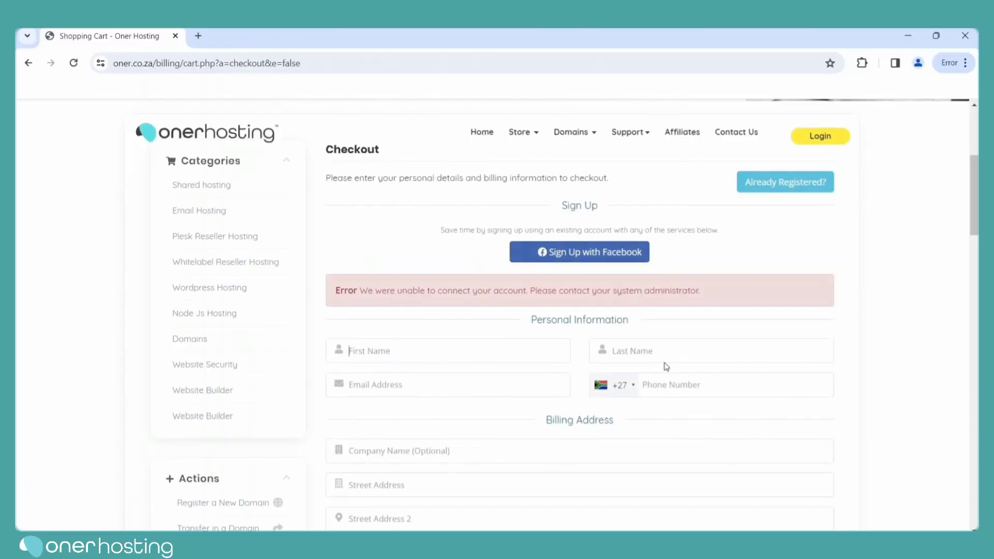
Enter the customer's first name, last name and e-mail address at checkout.
{"action": "scroll", "coordinate": [861, 332], "scroll_direction": "down", "scroll_amount": 10}
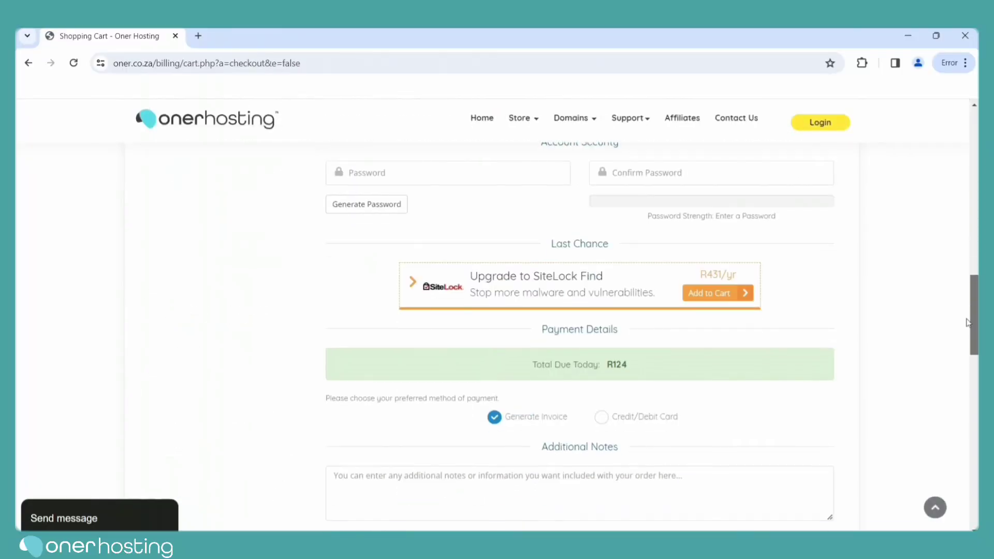
{"action": "scroll", "coordinate": [861, 333], "scroll_direction": "up", "scroll_amount": 8}
{"action": "scroll", "coordinate": [730, 284], "scroll_direction": "up", "scroll_amount": 3}
{"action": "type", "text": "example"}
{"action": "left_click", "coordinate": [678, 362]}
{"action": "type", "text": "oner"}
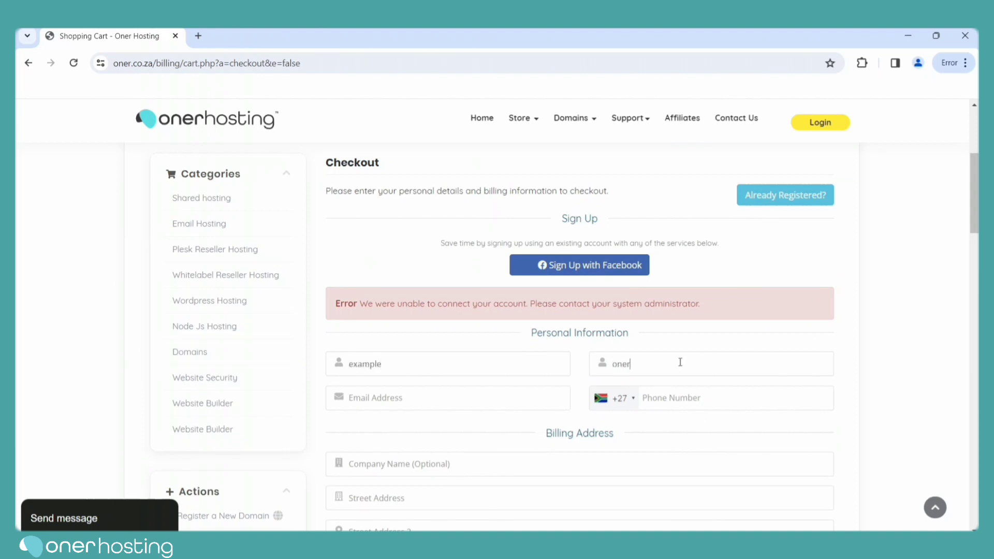
{"action": "left_click", "coordinate": [508, 403]}
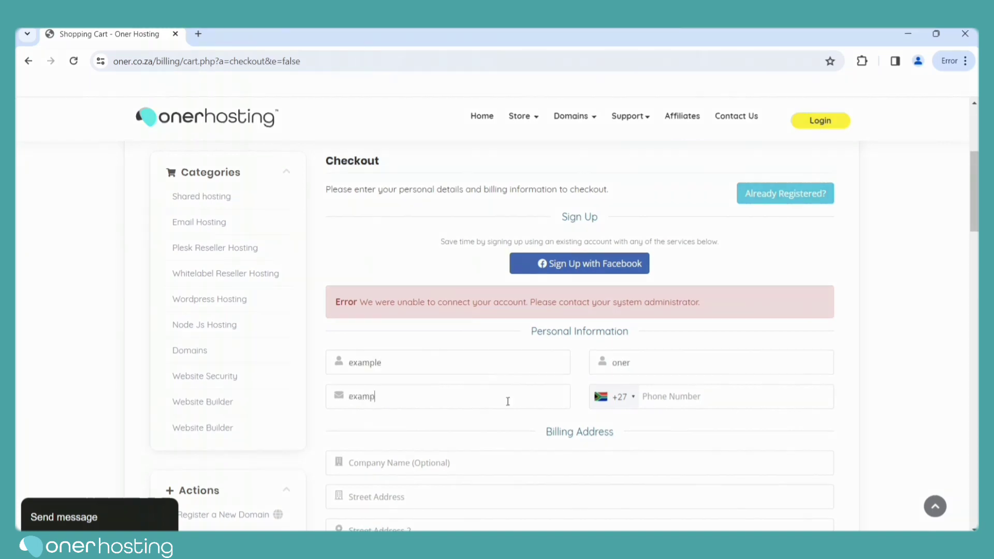
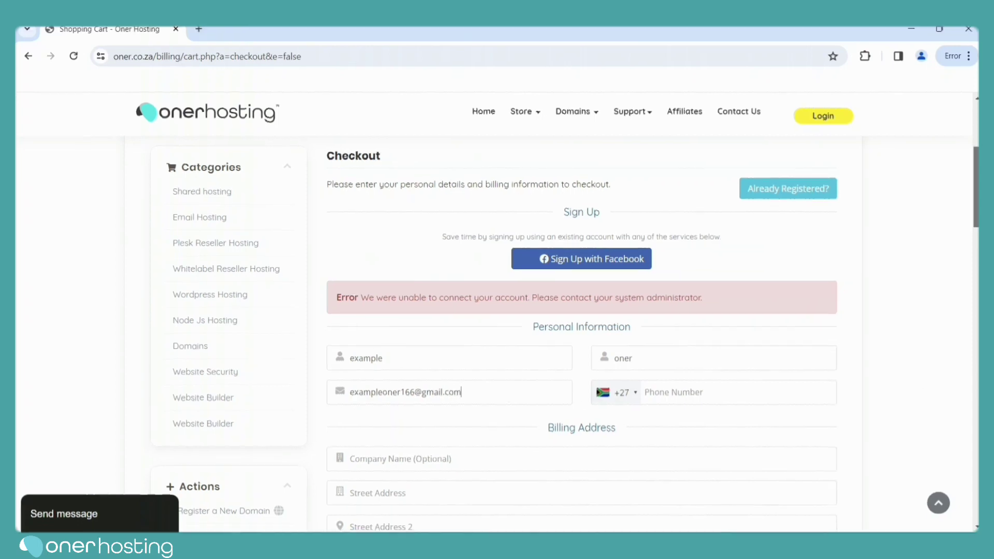
Fill in the mobile phone number and start the company name.
{"action": "scroll", "coordinate": [681, 394], "scroll_direction": "down", "scroll_amount": 3}
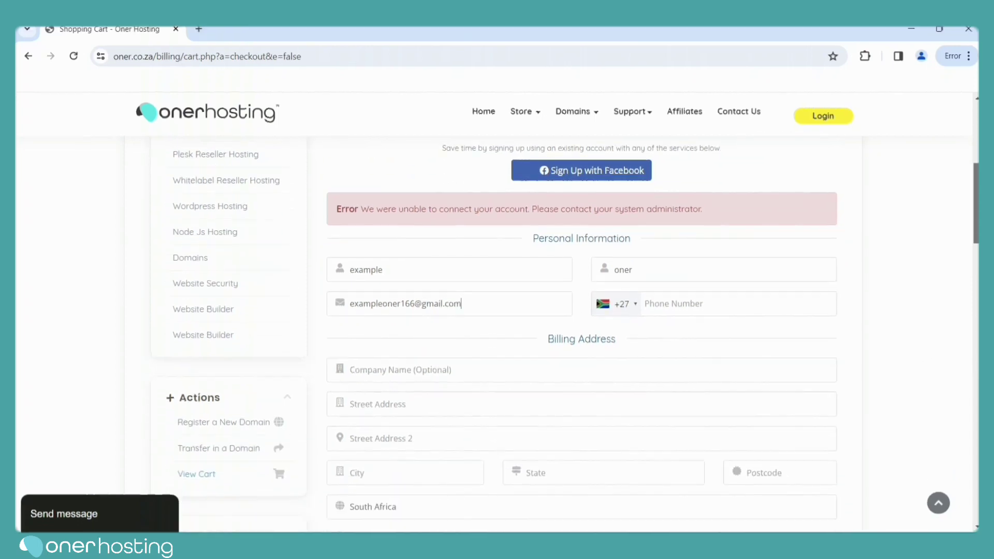
{"action": "scroll", "coordinate": [681, 393], "scroll_direction": "up", "scroll_amount": 3}
{"action": "left_click", "coordinate": [681, 394]}
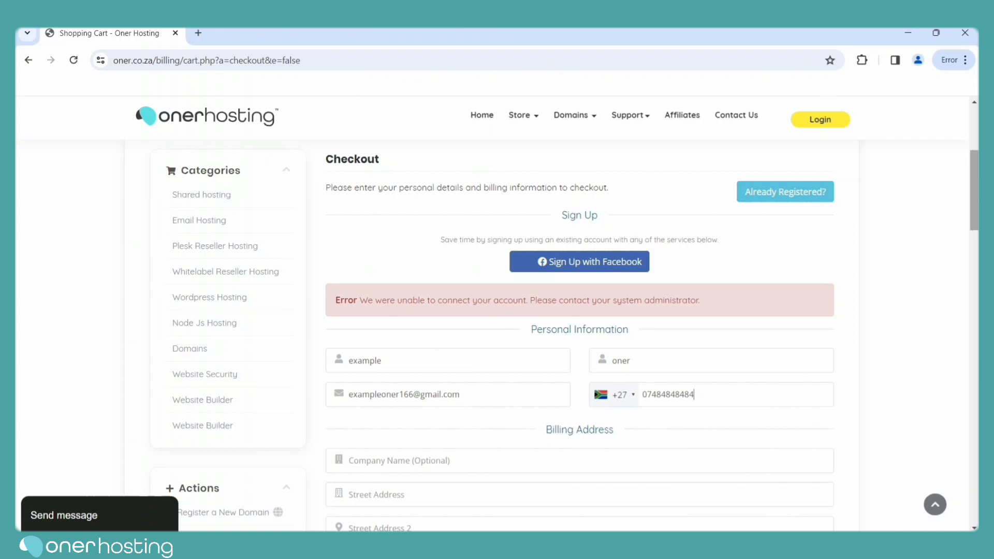
{"action": "scroll", "coordinate": [497, 318], "scroll_direction": "down", "scroll_amount": 3}
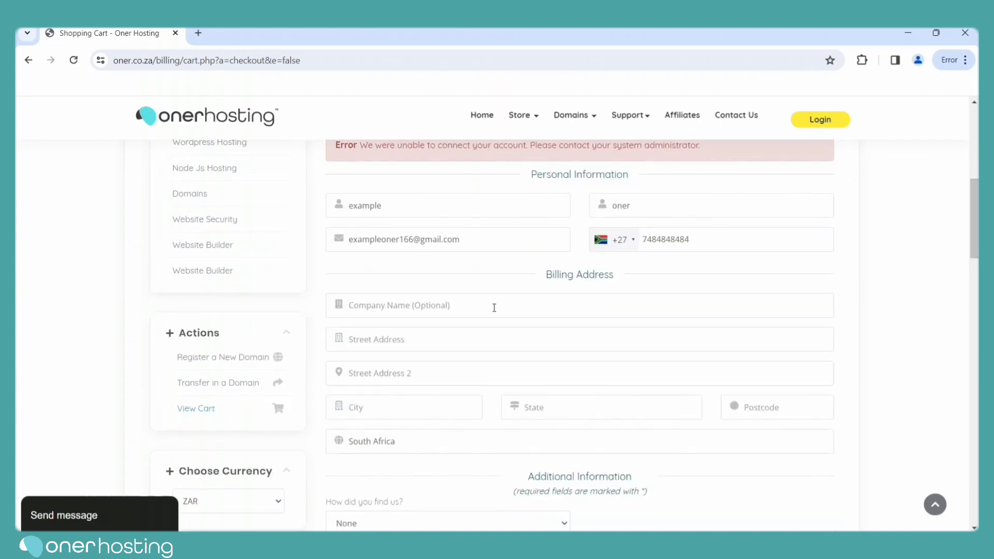
{"action": "type", "text": "exam"}
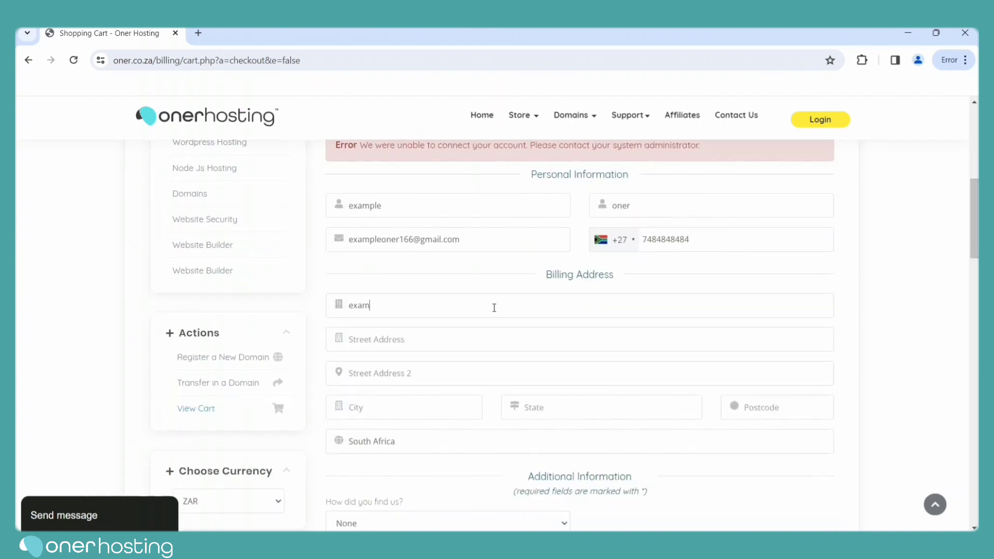
{"action": "scroll", "coordinate": [479, 375], "scroll_direction": "down", "scroll_amount": 5}
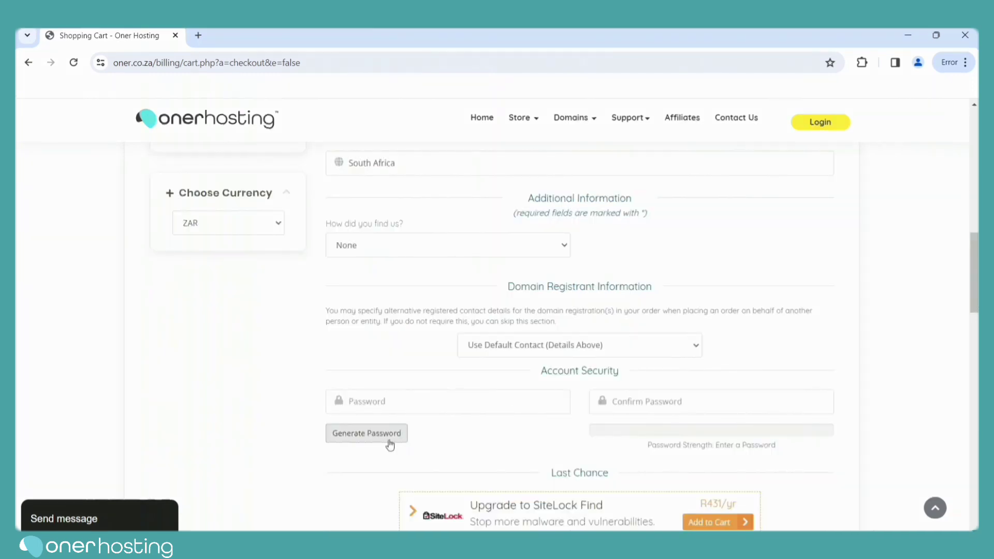
Generate a 12-character account password, copy it and insert it into both password fields.
{"action": "left_click", "coordinate": [391, 443]}
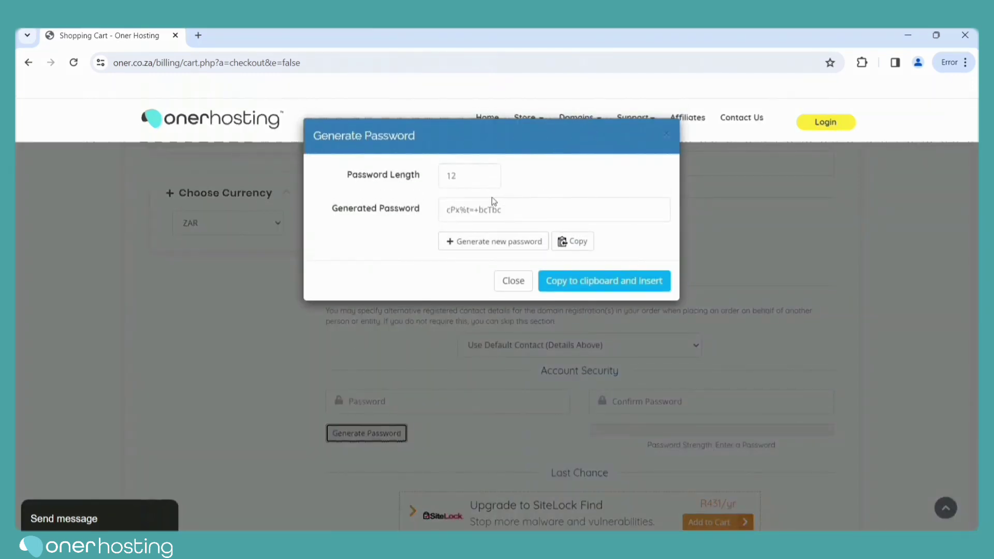
{"action": "left_click_drag", "start_coordinate": [507, 214], "coordinate": [448, 210]}
{"action": "left_click", "coordinate": [575, 242]}
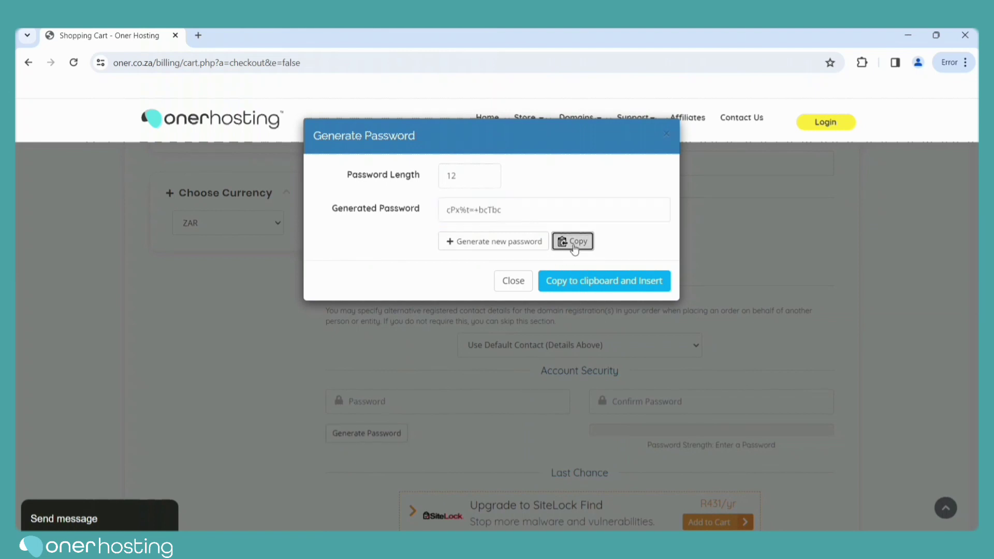
{"action": "left_click", "coordinate": [583, 286]}
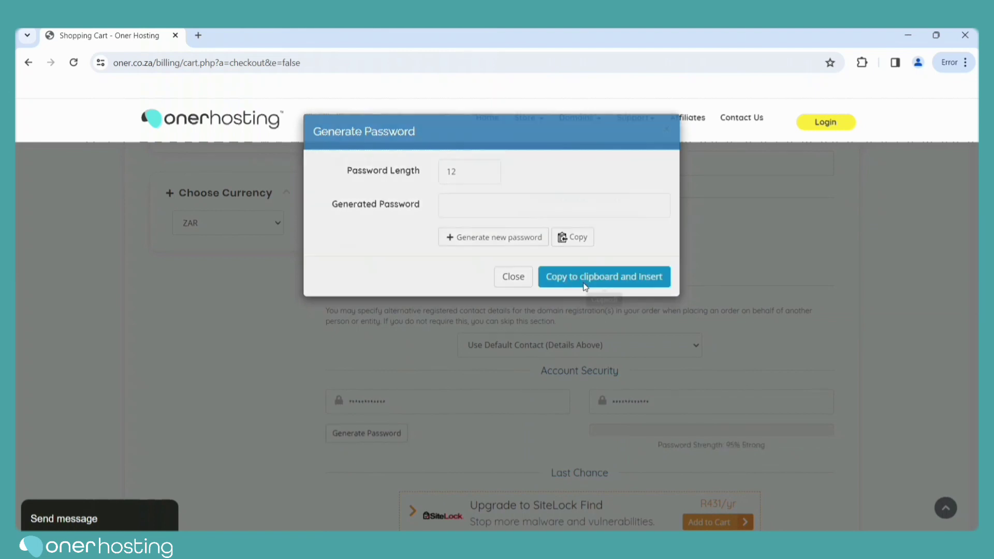
{"action": "scroll", "coordinate": [977, 295], "scroll_direction": "up", "scroll_amount": 2}
{"action": "scroll", "coordinate": [977, 294], "scroll_direction": "down", "scroll_amount": 2}
{"action": "scroll", "coordinate": [978, 294], "scroll_direction": "up", "scroll_amount": 1}
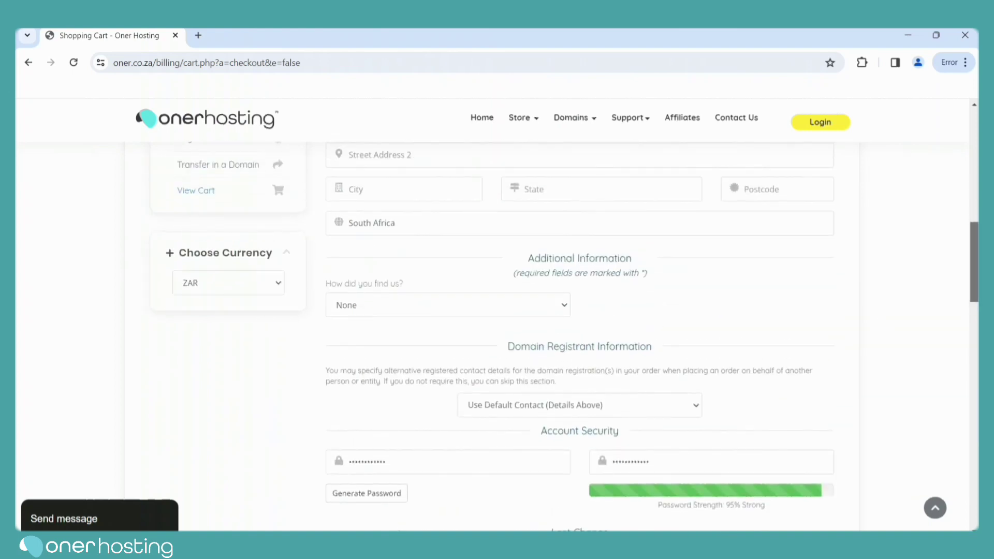
Enter the street address and city in the billing details.
{"action": "scroll", "coordinate": [735, 297], "scroll_direction": "up", "scroll_amount": 4}
{"action": "left_click", "coordinate": [467, 344]}
{"action": "type", "text": "22 example"}
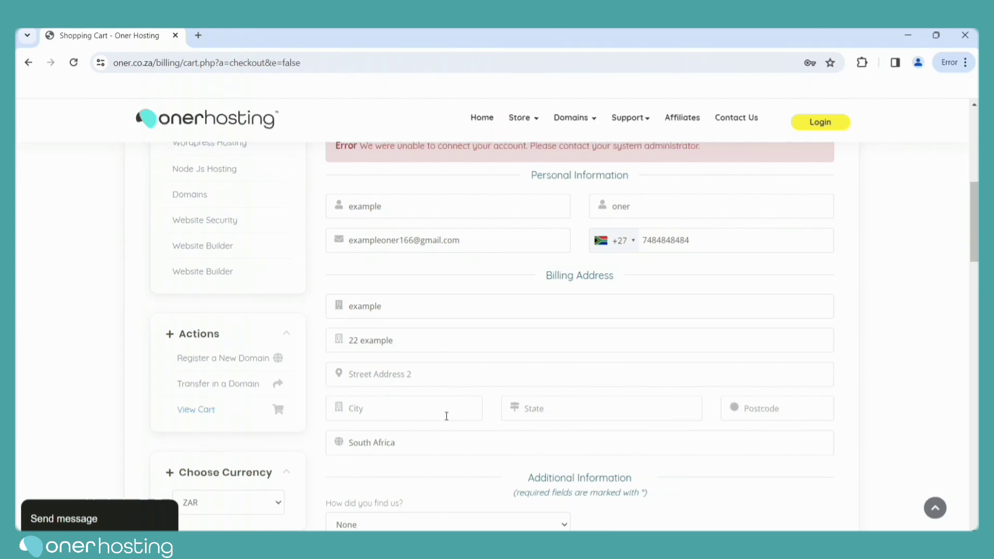
{"action": "type", "text": "nessbur"}
{"action": "key", "text": "BackSpace"}
{"action": "type", "text": "n"}
Fill in the province and postcode, and correct the house number.
{"action": "left_click", "coordinate": [589, 415]}
{"action": "type", "text": "Ga"}
{"action": "left_click", "coordinate": [766, 410]}
{"action": "type", "text": "1234"}
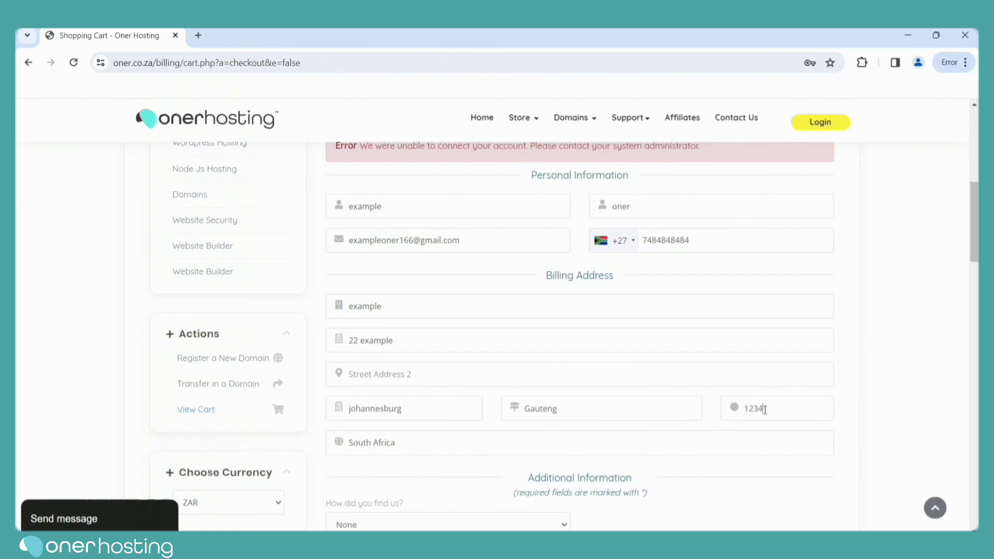
{"action": "double_click", "coordinate": [355, 346]}
{"action": "type", "text": "1234"}
Accept the Terms of Service and submit the order, which reports the e-mail address unavailable.
{"action": "left_click_drag", "start_coordinate": [975, 234], "coordinate": [977, 394]}
{"action": "left_click", "coordinate": [494, 283]}
{"action": "left_click", "coordinate": [577, 319]}
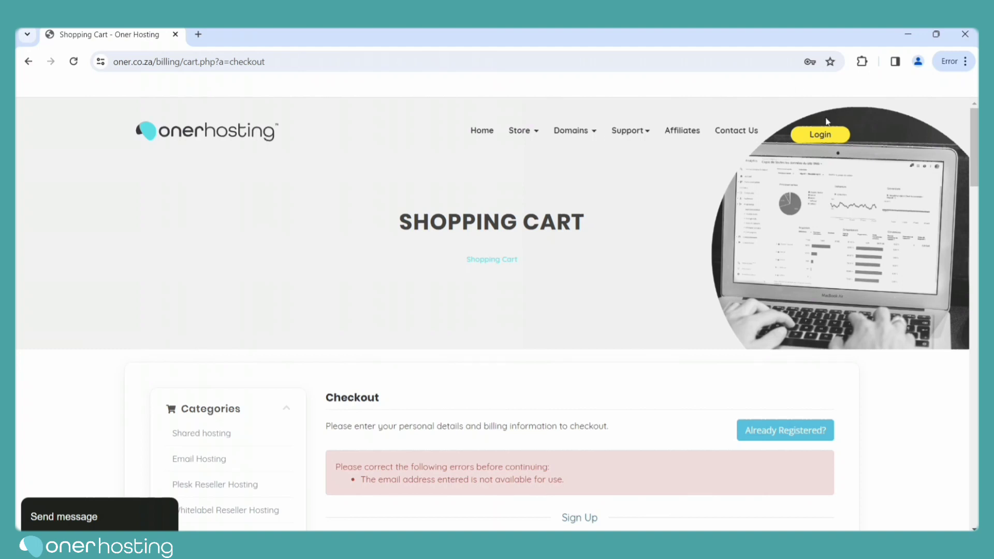
Sign in, open Services and select the Basic plan to reach its Plesk login.
{"action": "left_click", "coordinate": [821, 137]}
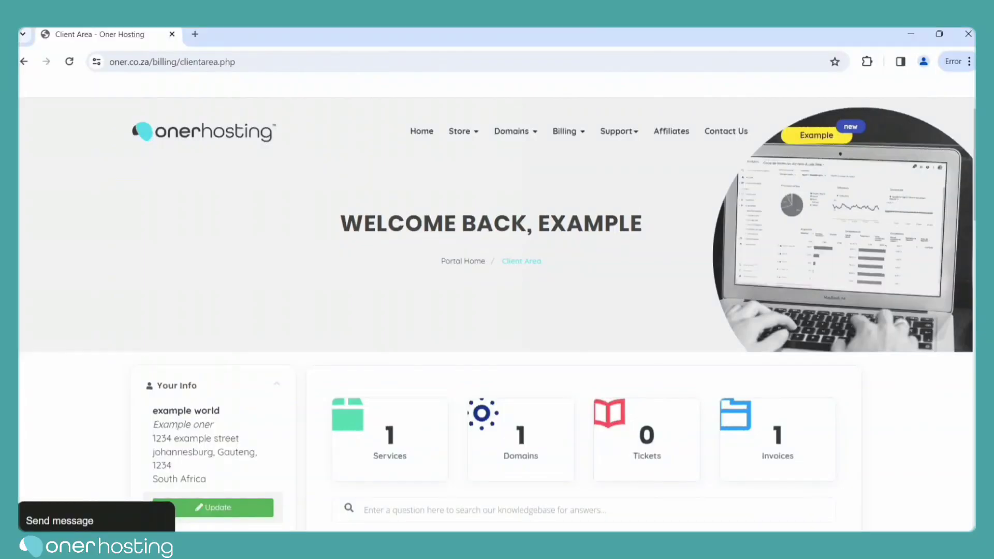
{"action": "left_click", "coordinate": [407, 451]}
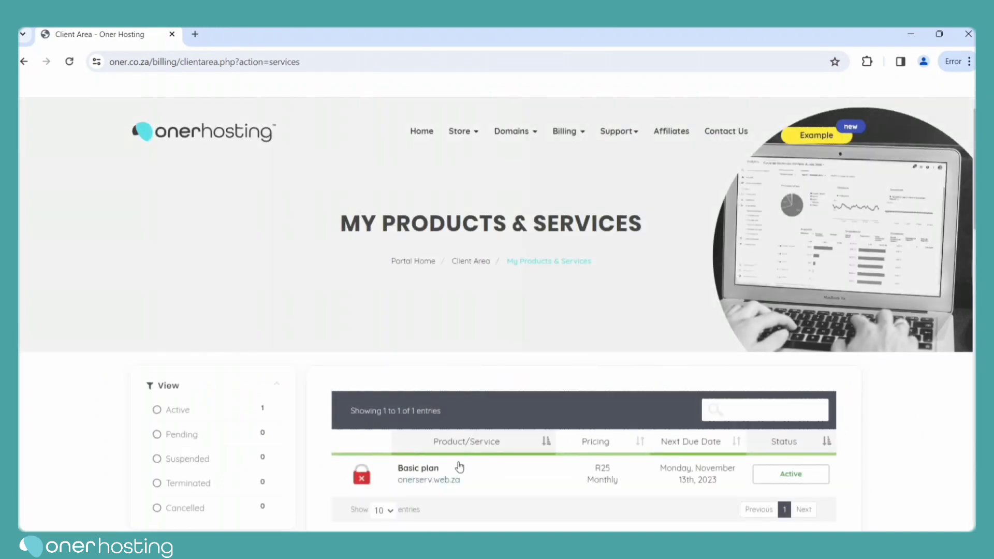
{"action": "left_click", "coordinate": [433, 471]}
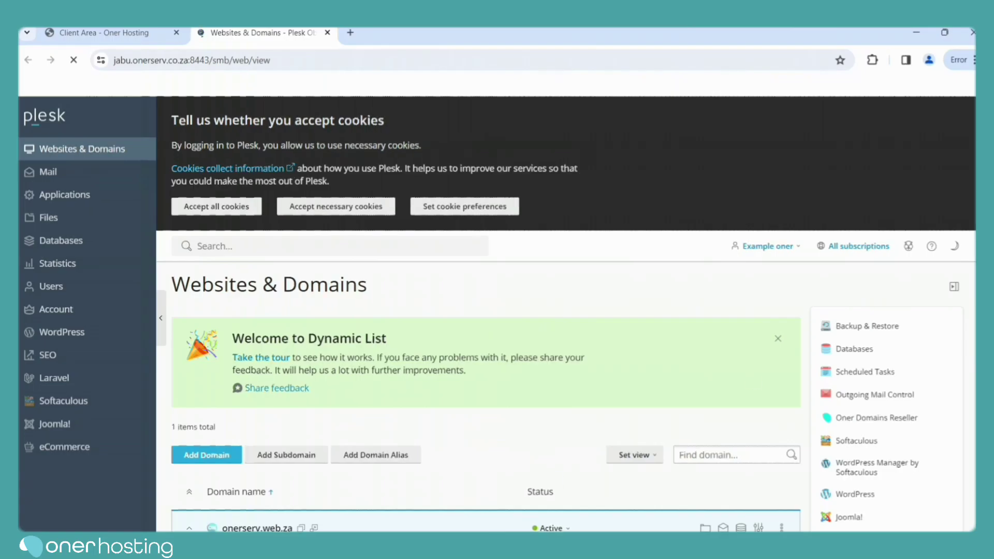
Accept cookies and open the SSL/TLS certificate settings for onerserv.web.za.
{"action": "scroll", "coordinate": [146, 282], "scroll_direction": "down", "scroll_amount": 3}
{"action": "left_click", "coordinate": [233, 207]}
{"action": "scroll", "coordinate": [642, 336], "scroll_direction": "down", "scroll_amount": 1}
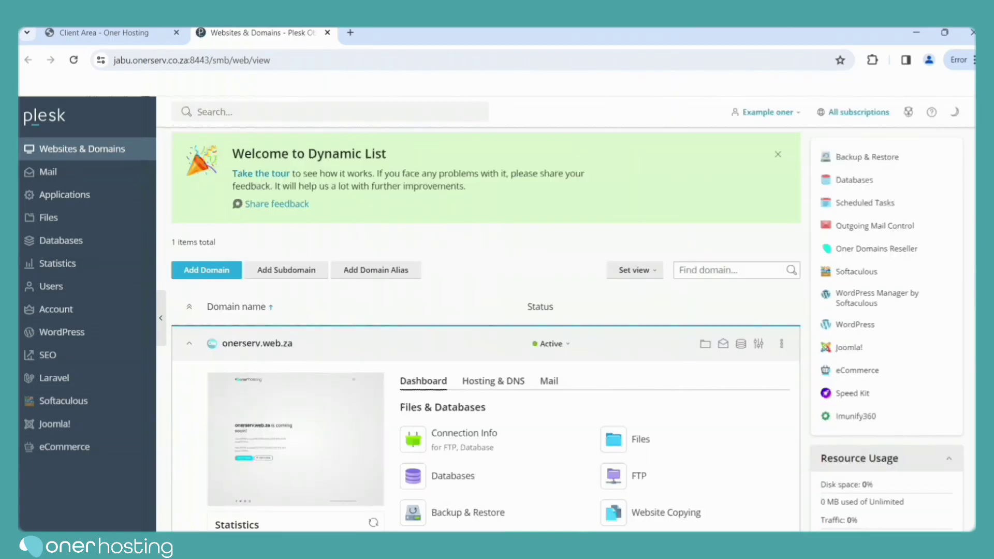
{"action": "scroll", "coordinate": [967, 380], "scroll_direction": "down", "scroll_amount": 7}
{"action": "scroll", "coordinate": [967, 381], "scroll_direction": "up", "scroll_amount": 3}
{"action": "scroll", "coordinate": [967, 380], "scroll_direction": "down", "scroll_amount": 3}
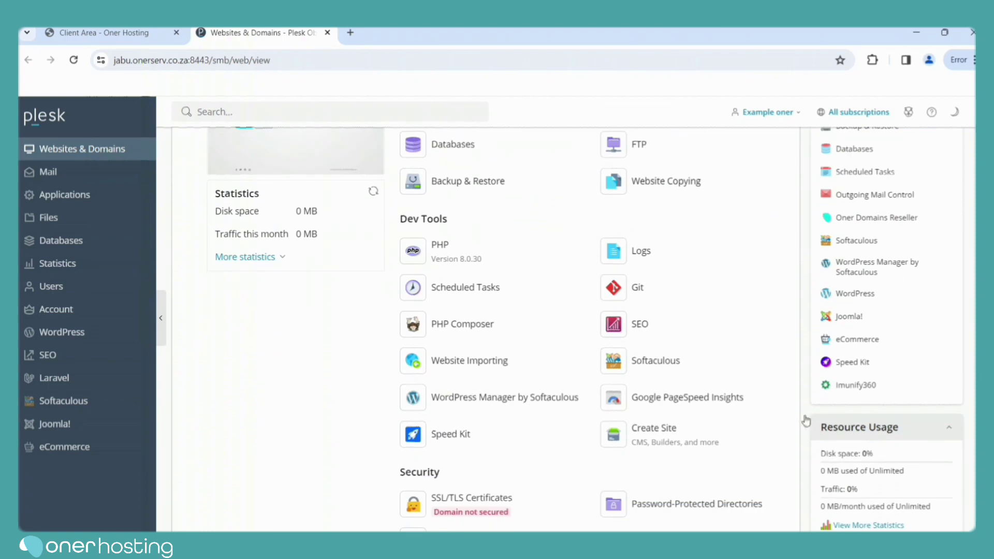
{"action": "left_click", "coordinate": [510, 499]}
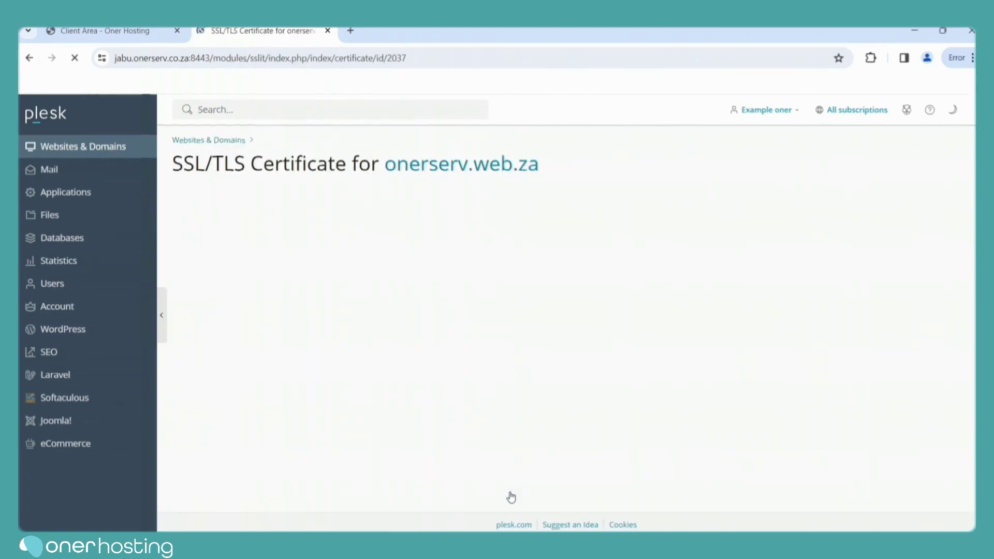
Request a free Let's Encrypt wildcard certificate, assigned to the mail domain with DANE support.
{"action": "scroll", "coordinate": [511, 498], "scroll_direction": "down", "scroll_amount": 3}
{"action": "scroll", "coordinate": [510, 486], "scroll_direction": "down", "scroll_amount": 5}
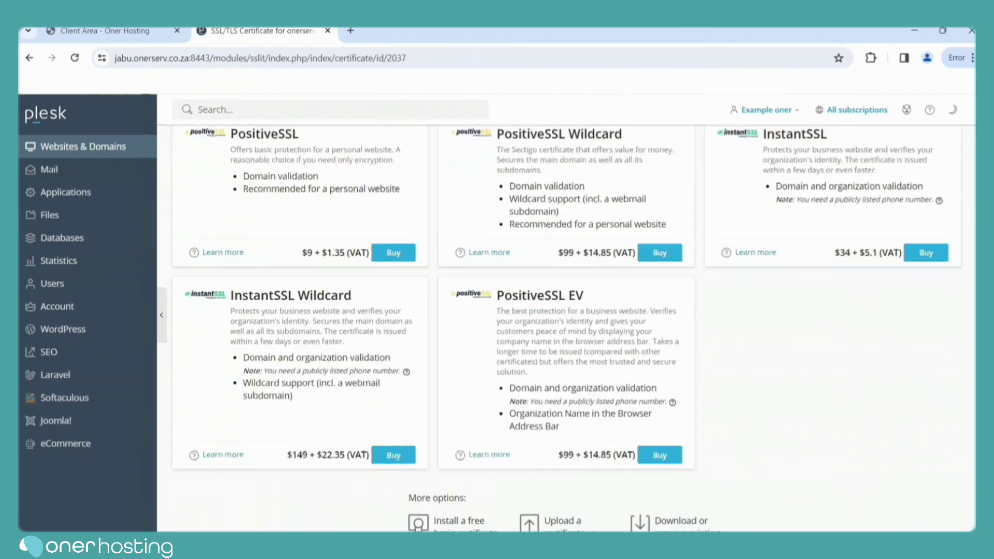
{"action": "left_click", "coordinate": [450, 463]}
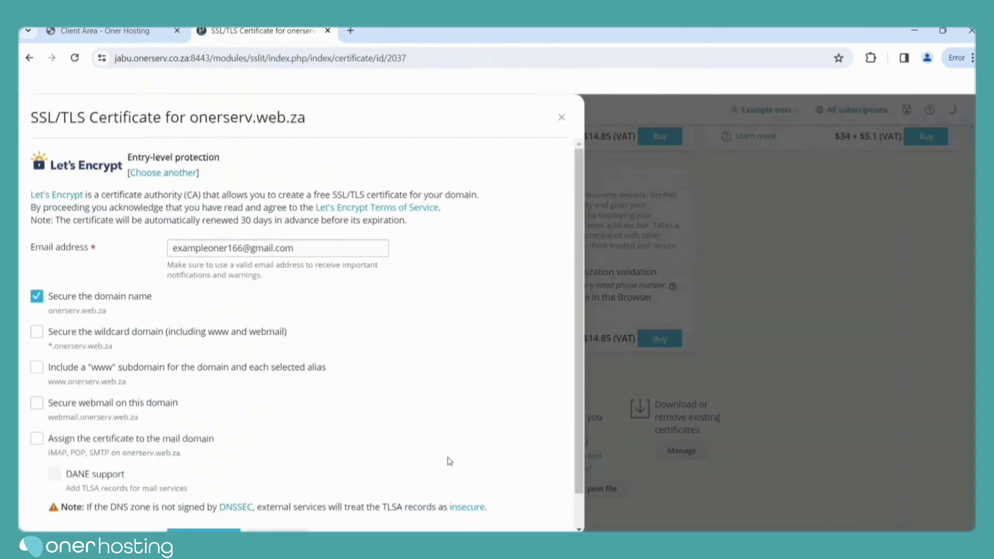
{"action": "scroll", "coordinate": [579, 323], "scroll_direction": "down", "scroll_amount": 1}
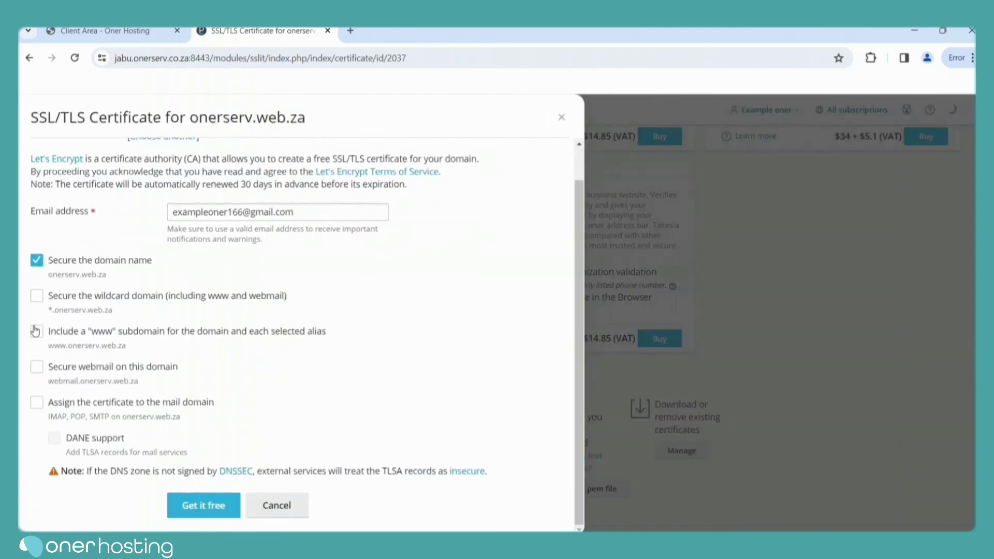
{"action": "left_click", "coordinate": [36, 296]}
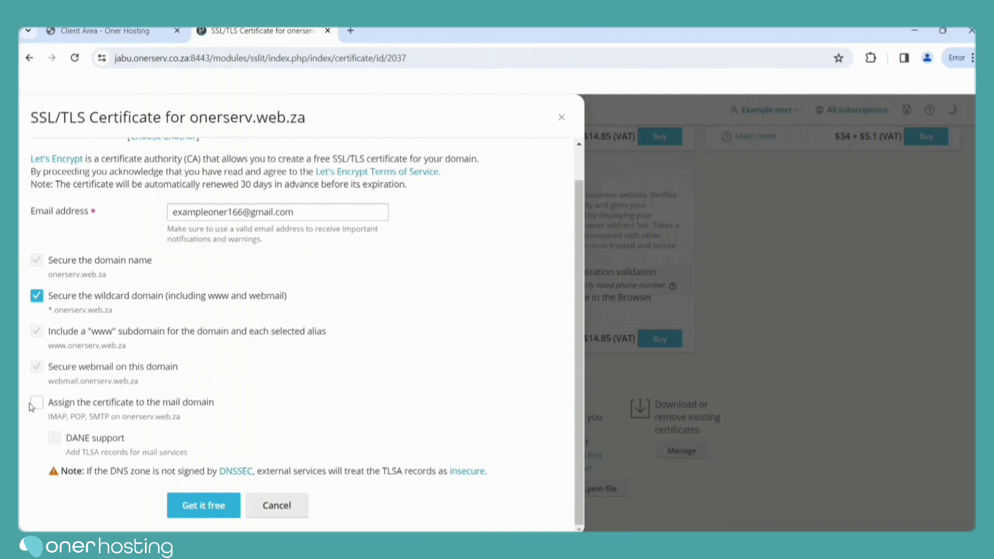
{"action": "left_click", "coordinate": [34, 404]}
{"action": "left_click", "coordinate": [54, 439]}
{"action": "left_click", "coordinate": [199, 510]}
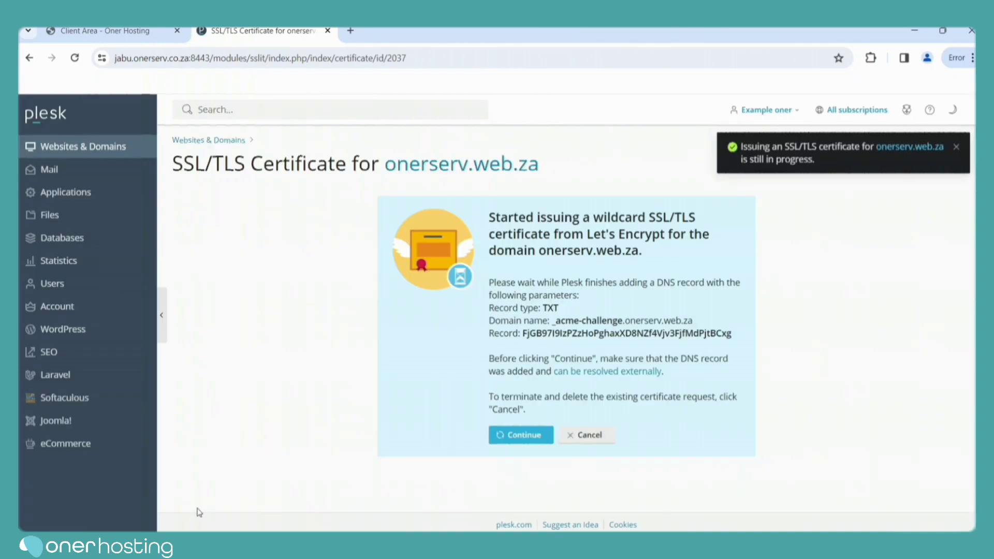
Continue after the _acme-challenge DNS record, install the certificate, and dismiss the success notice.
{"action": "left_click", "coordinate": [523, 433]}
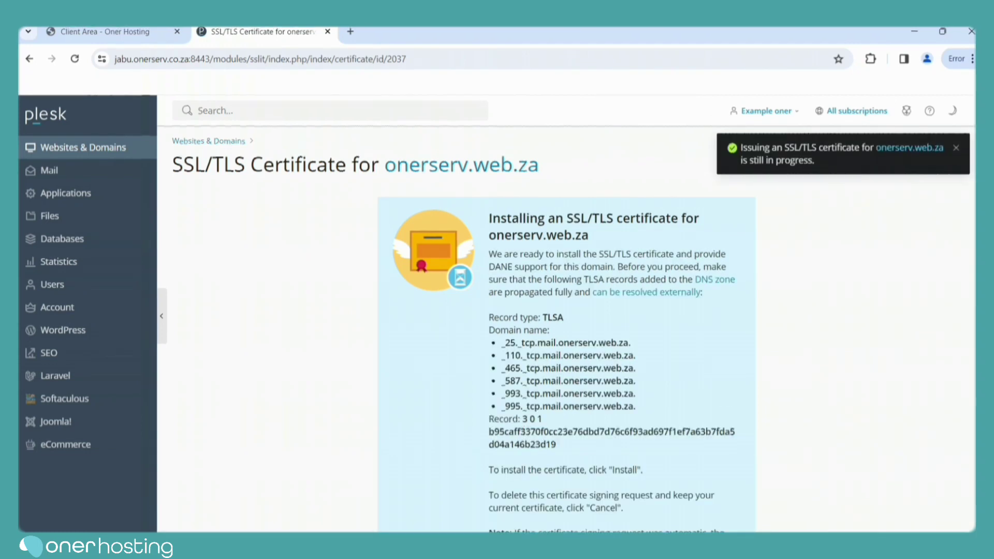
{"action": "scroll", "coordinate": [566, 332], "scroll_direction": "down", "scroll_amount": 3}
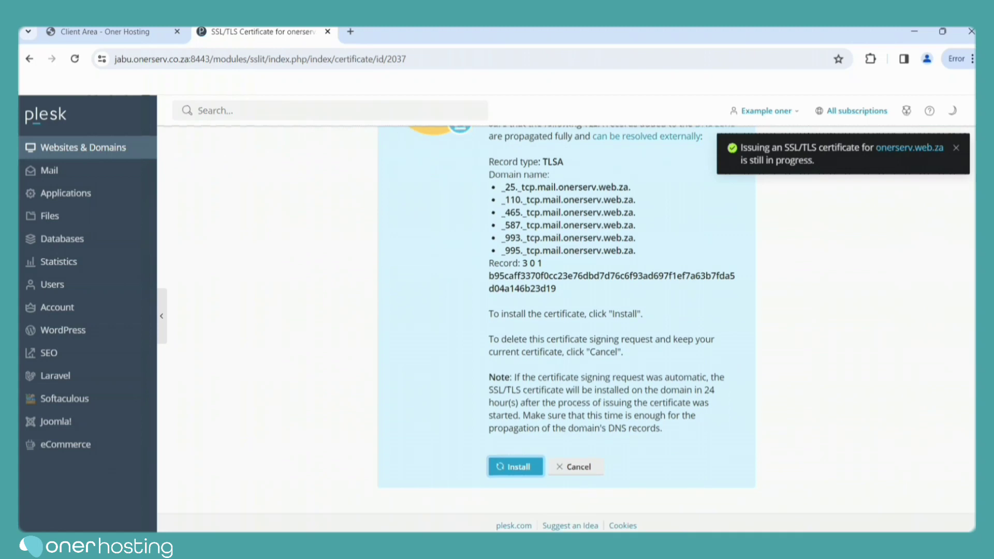
{"action": "left_click", "coordinate": [512, 466]}
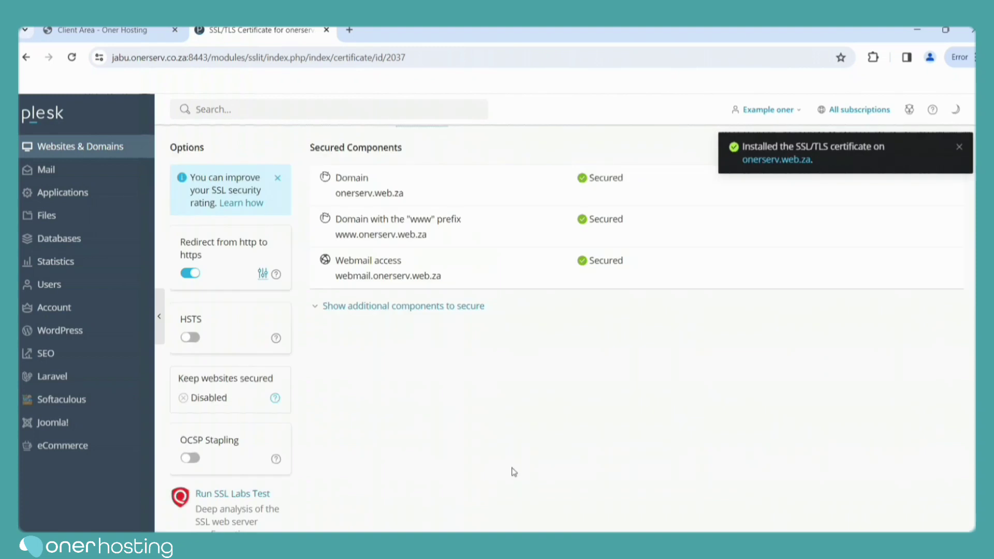
{"action": "scroll", "coordinate": [570, 310], "scroll_direction": "down", "scroll_amount": 1}
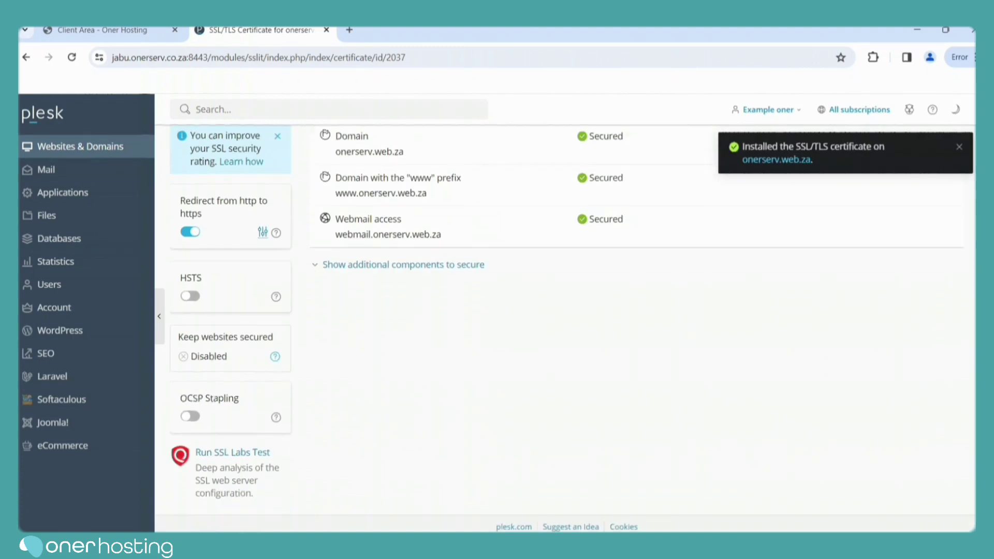
{"action": "left_click", "coordinate": [961, 147]}
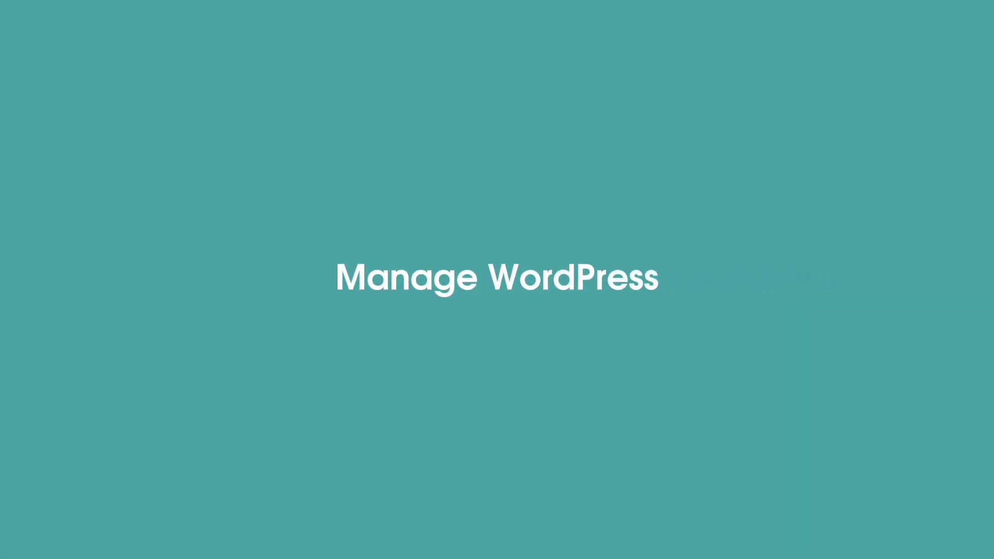
Install WordPress 6.4.2 as 'Cute And Fluffy' with the prefilled settings, skipping plugins.
{"action": "left_click", "coordinate": [878, 298]}
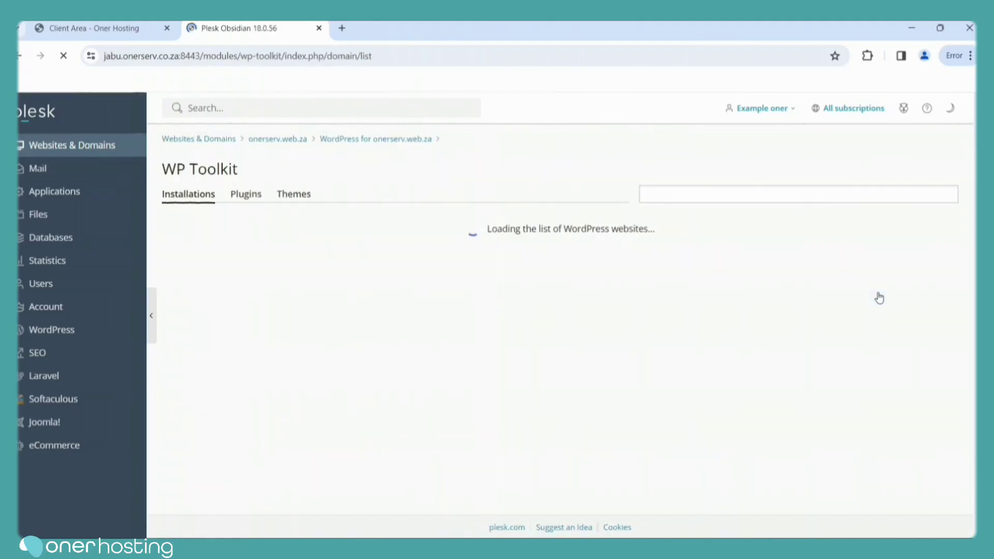
{"action": "left_click", "coordinate": [520, 468]}
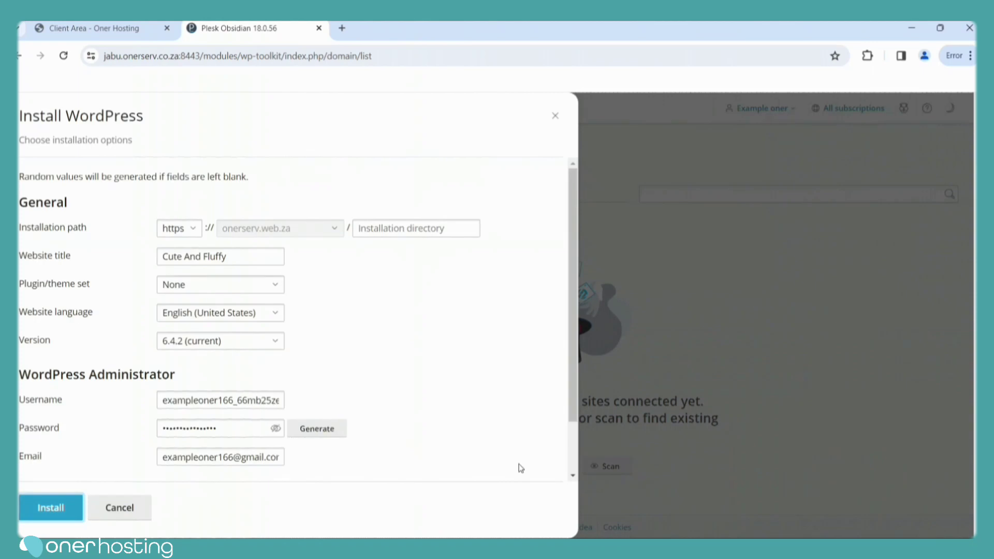
{"action": "left_click", "coordinate": [42, 509]}
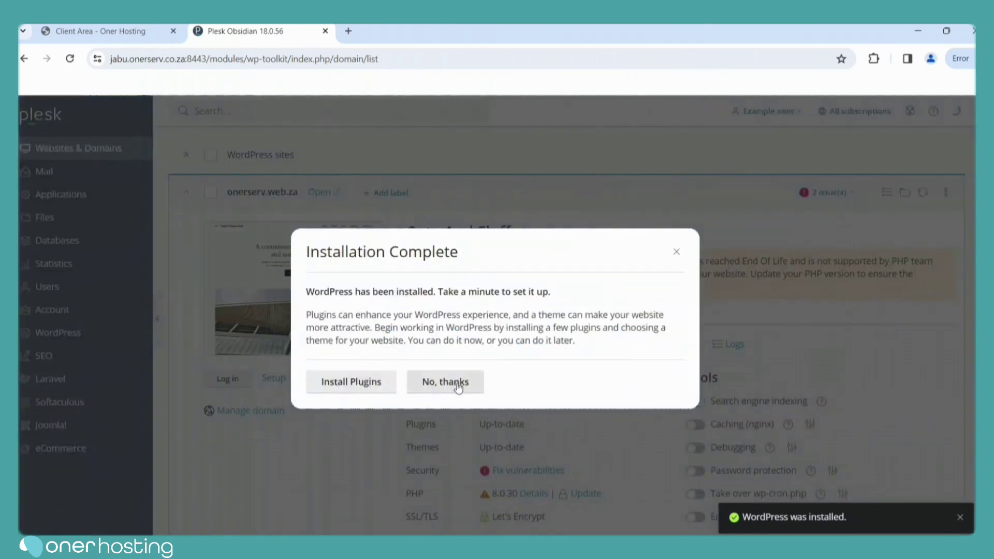
{"action": "left_click", "coordinate": [456, 386]}
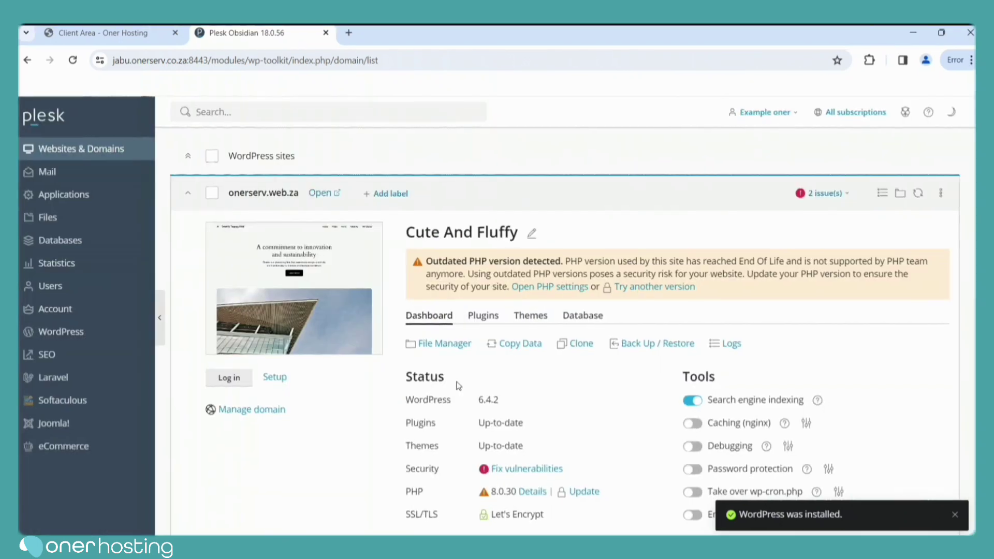
{"action": "scroll", "coordinate": [459, 387], "scroll_direction": "down", "scroll_amount": 1}
{"action": "scroll", "coordinate": [567, 329], "scroll_direction": "down", "scroll_amount": 1}
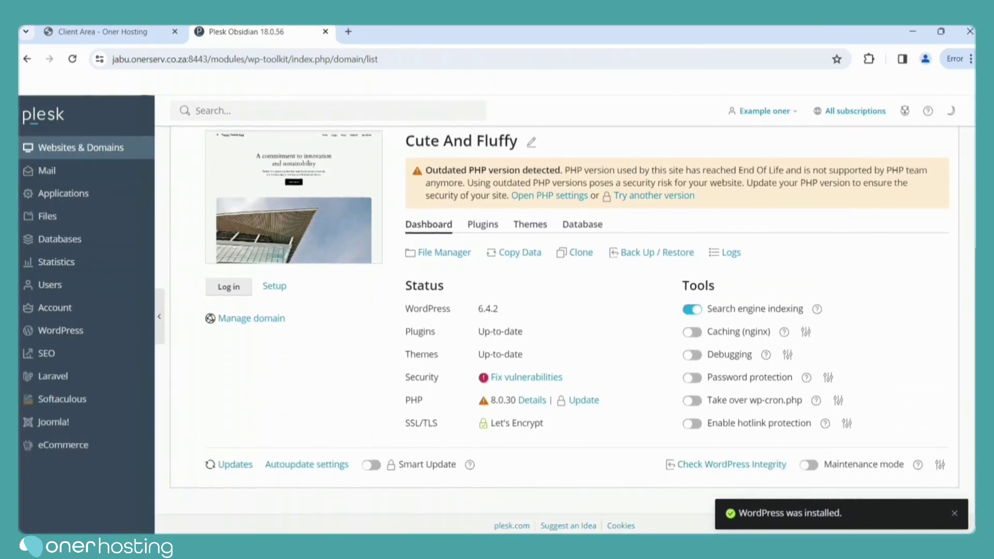
{"action": "scroll", "coordinate": [259, 134], "scroll_direction": "up", "scroll_amount": 5}
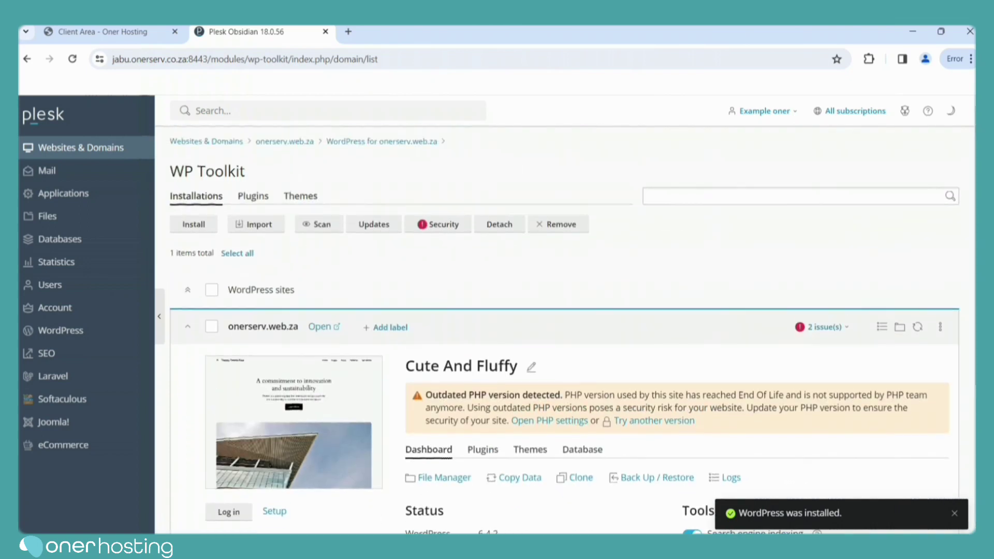
Go to onerserv.web.za's Mail Accounts and start a new email address.
{"action": "left_click", "coordinate": [305, 144]}
{"action": "scroll", "coordinate": [305, 144], "scroll_direction": "down", "scroll_amount": 1}
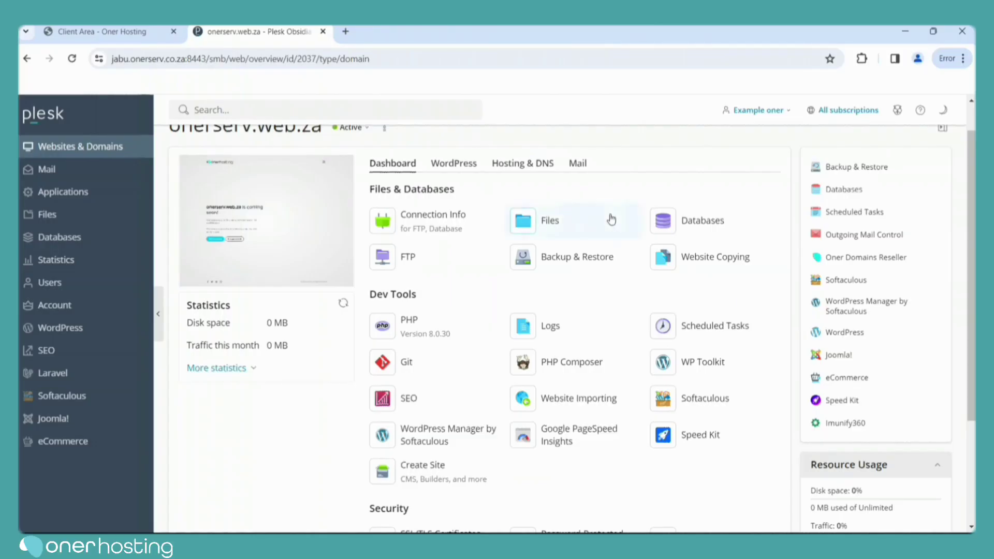
{"action": "left_click", "coordinate": [579, 165]}
{"action": "left_click", "coordinate": [435, 213]}
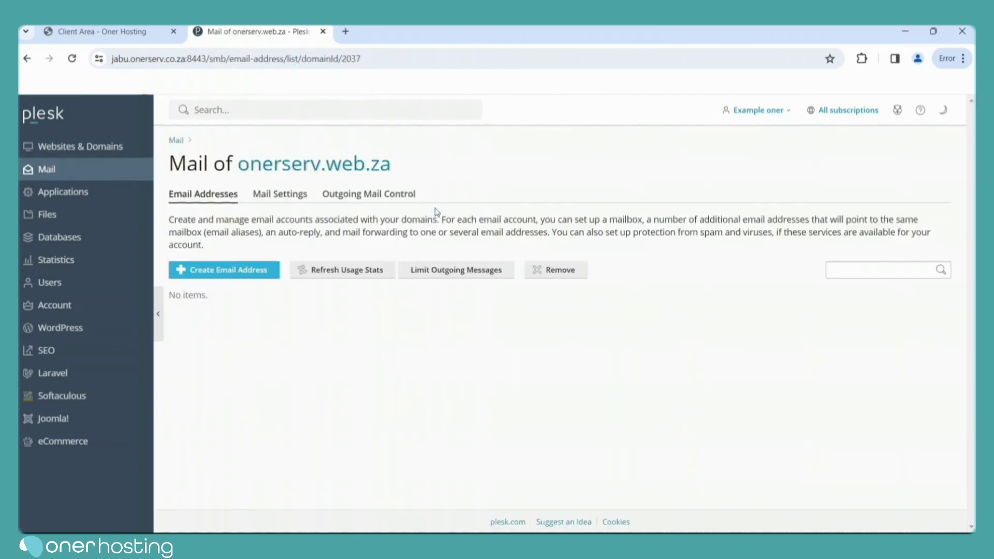
{"action": "left_click", "coordinate": [257, 272]}
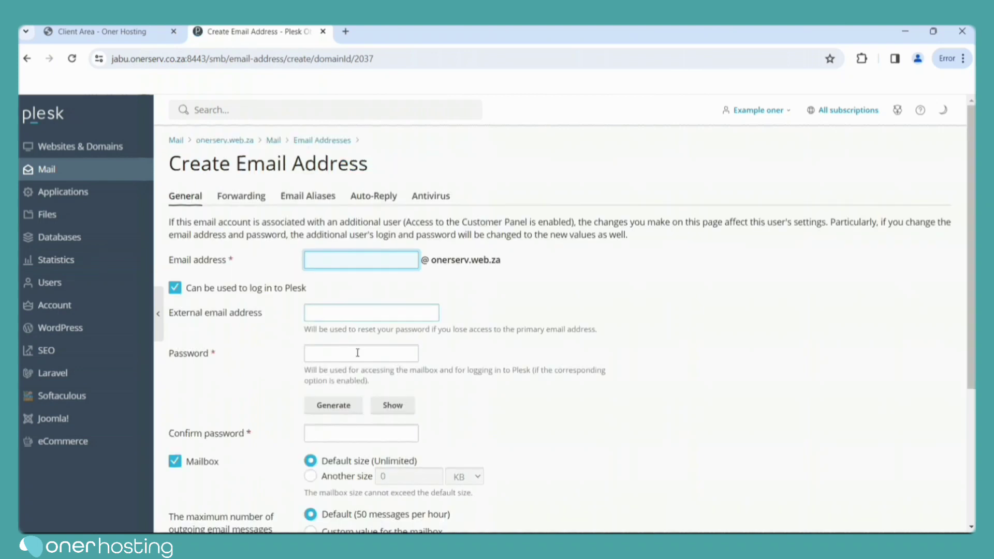
Generate a strong mailbox password and paste it into the Description field.
{"action": "left_click", "coordinate": [350, 415]}
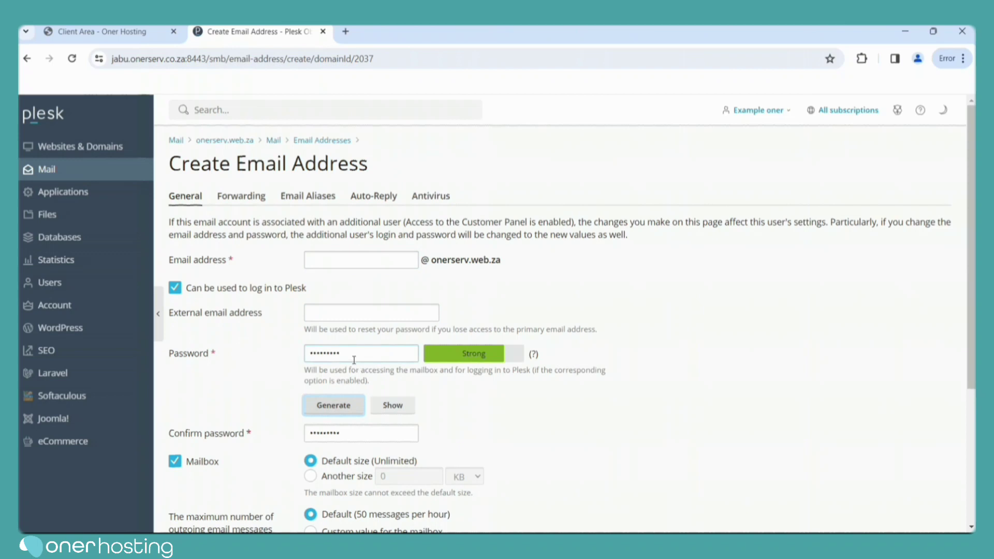
{"action": "left_click_drag", "start_coordinate": [346, 353], "coordinate": [295, 352]}
{"action": "left_click", "coordinate": [385, 415]}
{"action": "left_click_drag", "start_coordinate": [355, 355], "coordinate": [286, 360]}
{"action": "key", "text": "ctrl+c"}
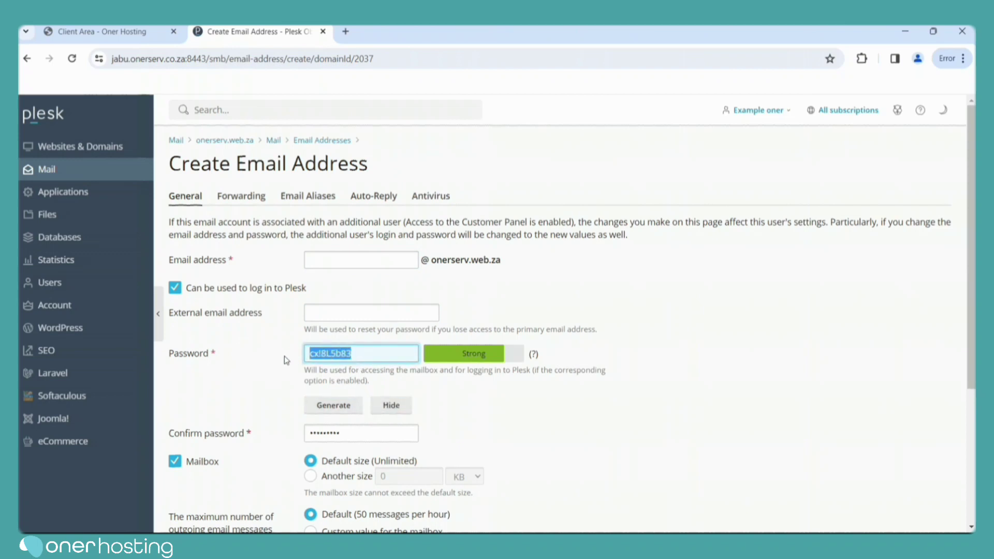
{"action": "left_click", "coordinate": [609, 406]}
{"action": "scroll", "coordinate": [610, 406], "scroll_direction": "down", "scroll_amount": 3}
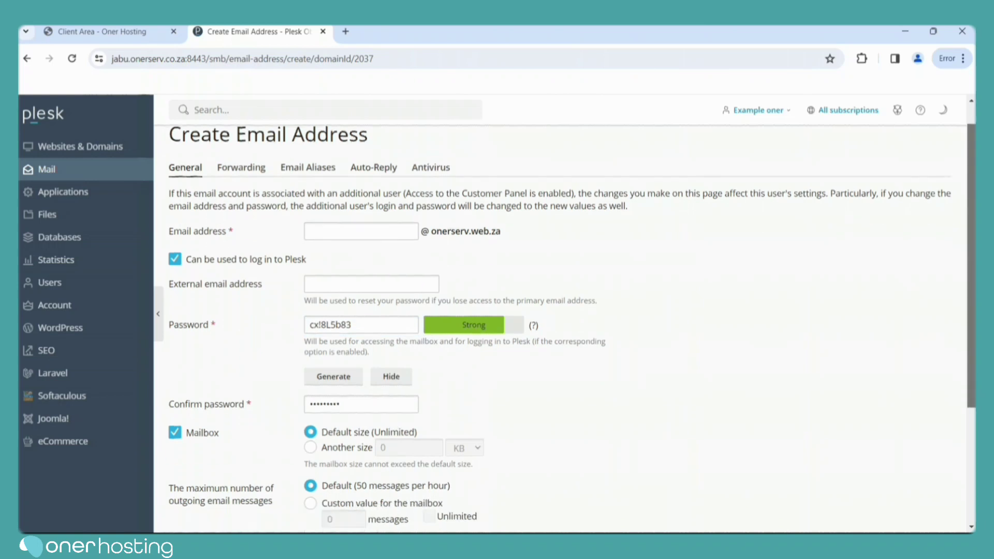
{"action": "left_click", "coordinate": [371, 445]}
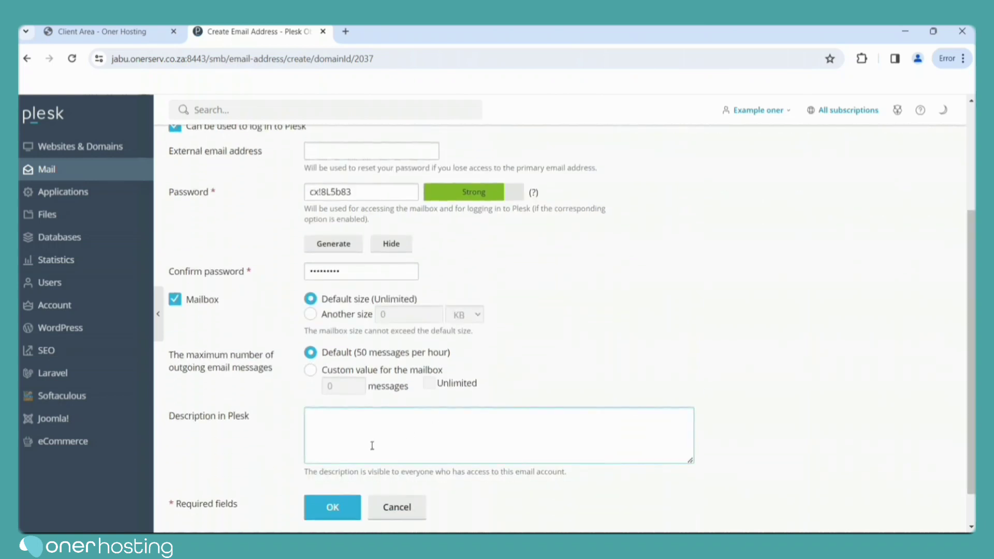
{"action": "left_click", "coordinate": [343, 430]}
{"action": "key", "text": "ctrl+v"}
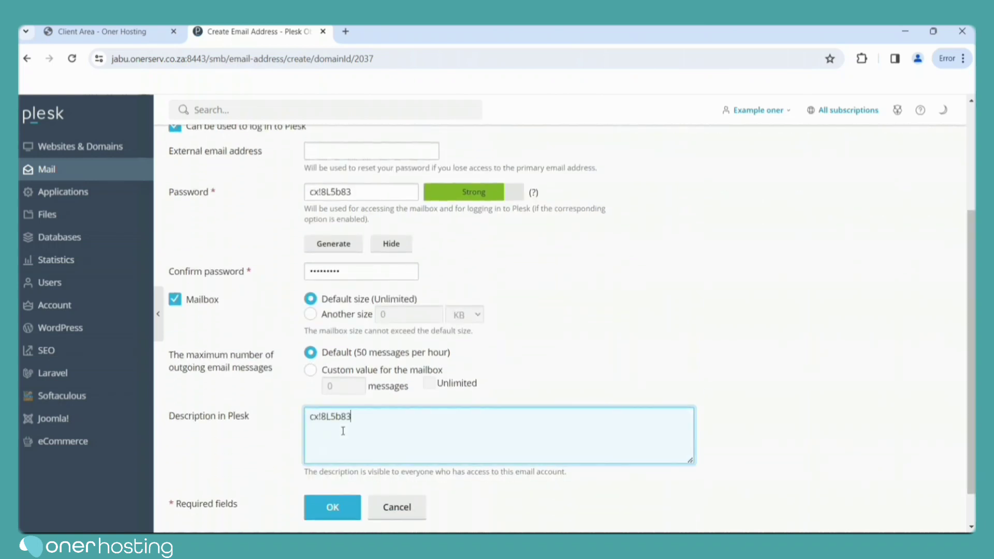
Create the mailbox with the address 'example' and return to Websites & Domains.
{"action": "left_click", "coordinate": [341, 508]}
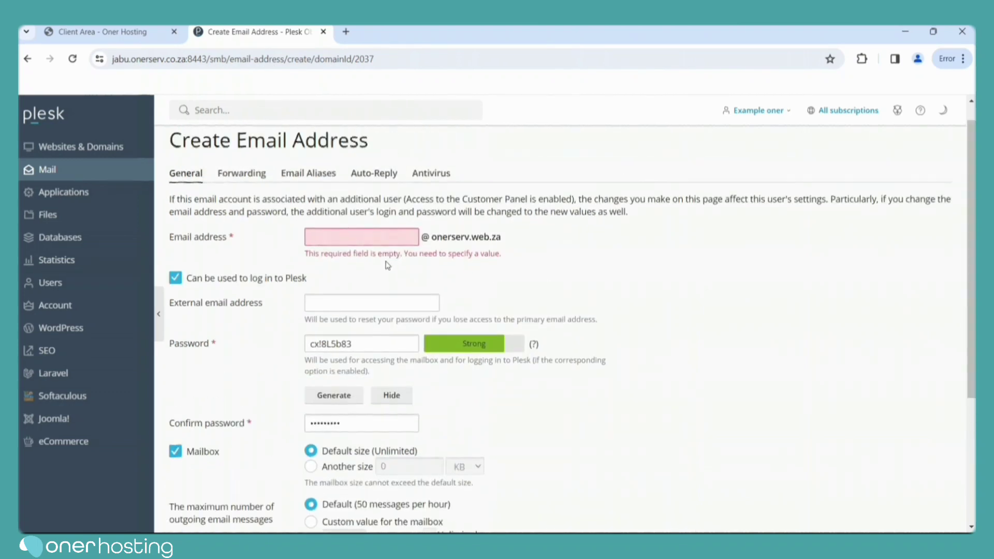
{"action": "type", "text": "example"}
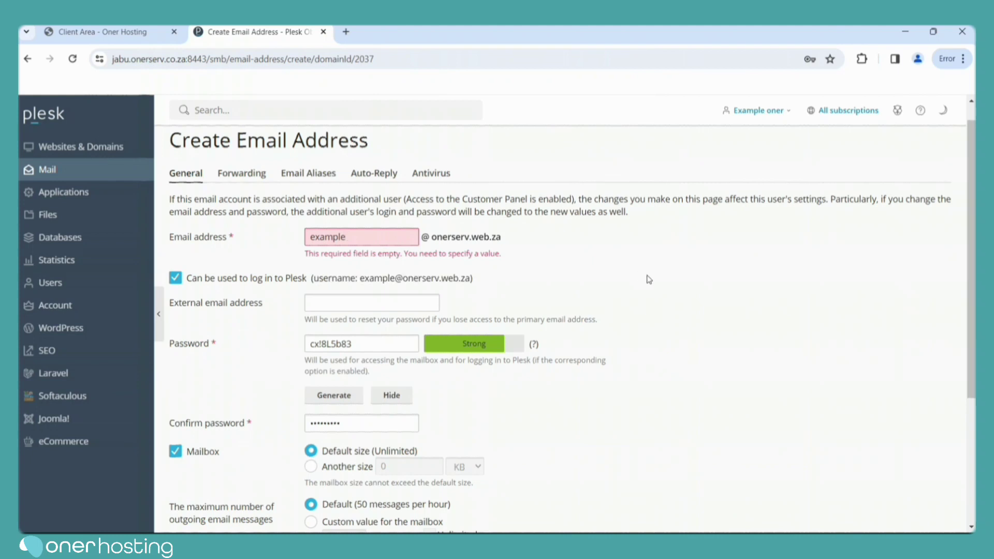
{"action": "scroll", "coordinate": [648, 280], "scroll_direction": "down", "scroll_amount": 4}
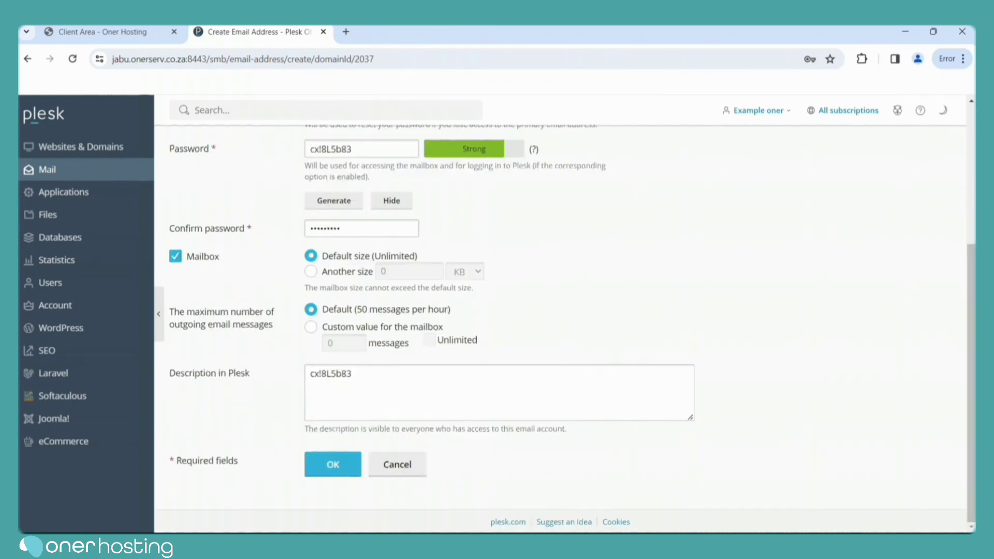
{"action": "left_click", "coordinate": [331, 464]}
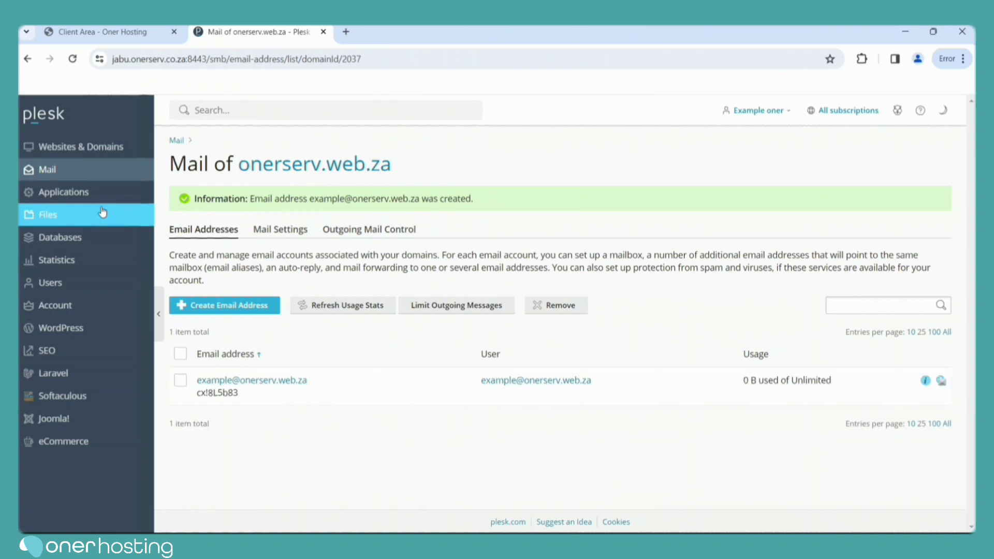
{"action": "left_click", "coordinate": [100, 150]}
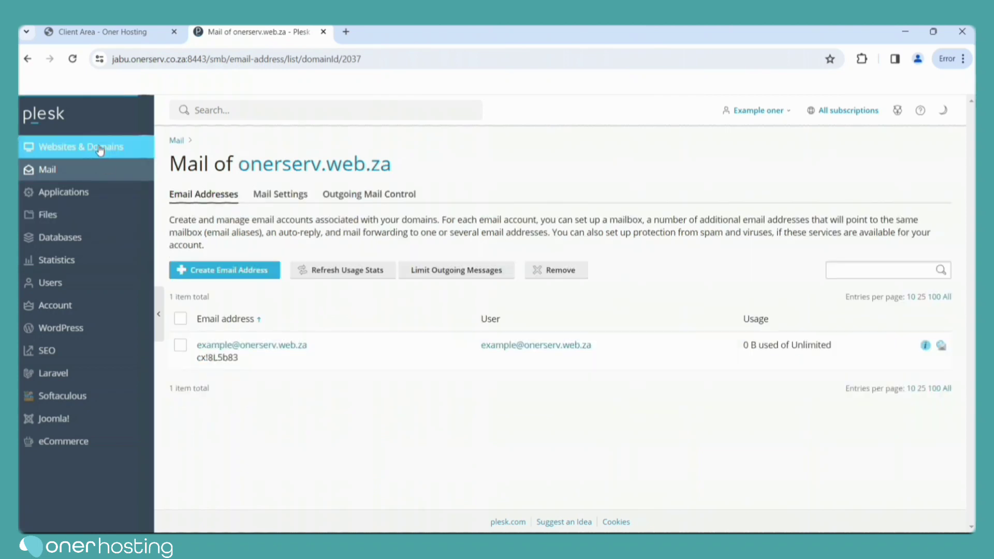